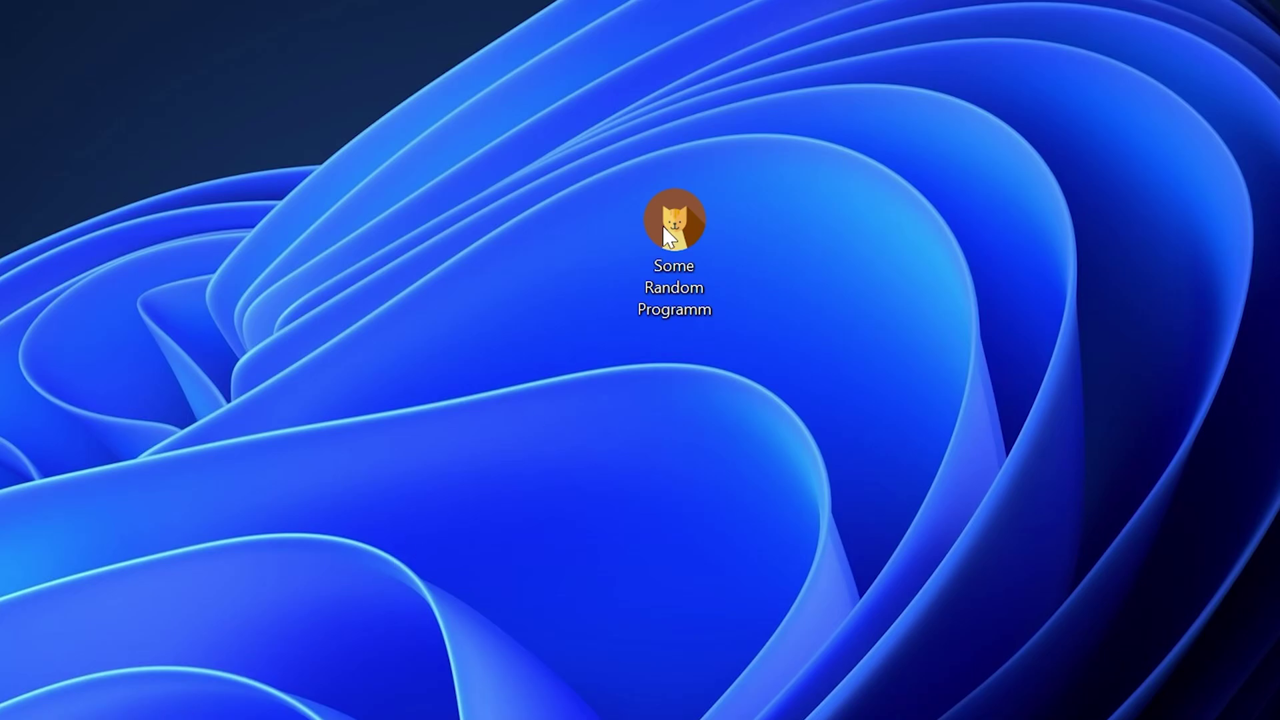
# Step: Launch the cat simulator from its desktop icon to bring up the missing msvcp110.dll error
pyautogui.doubleClick(689, 217)
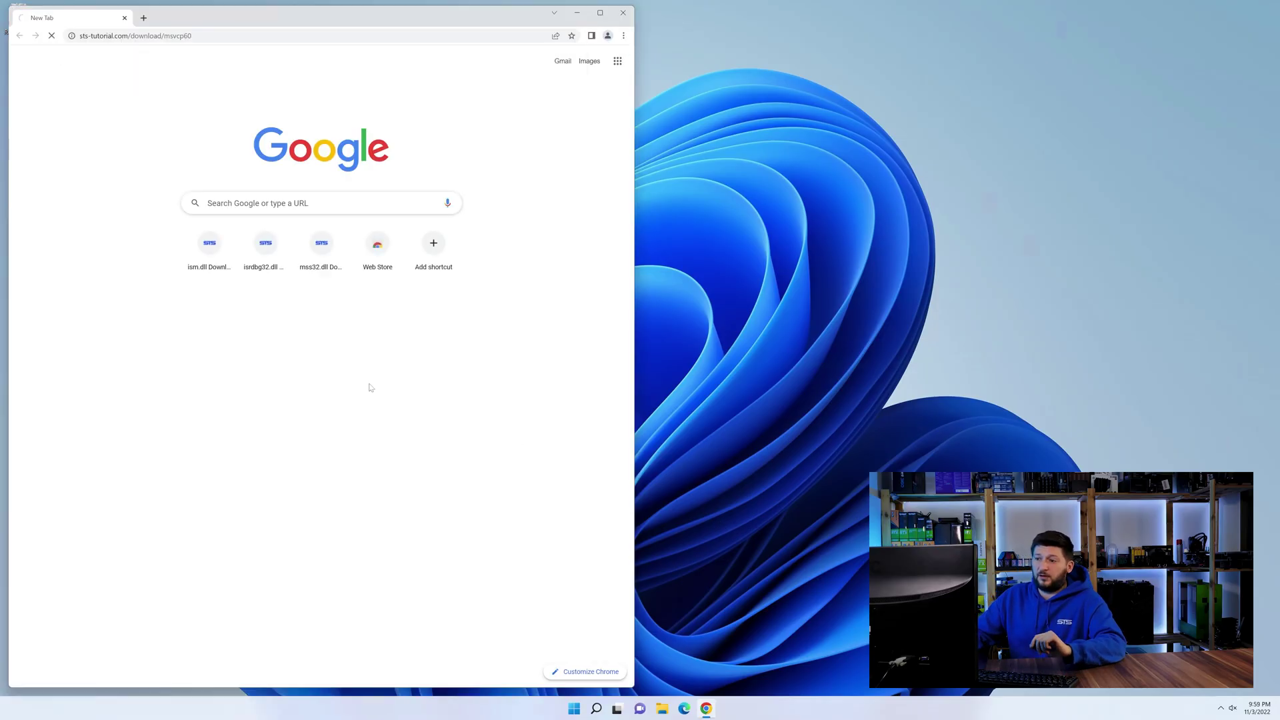
# Step: Download the 64-bit msvcp60.dll zip from the STS-Tutorial download section, skipping the countdown
pyautogui.scroll(-5, 379, 362)
pyautogui.scroll(-12, 301, 354)
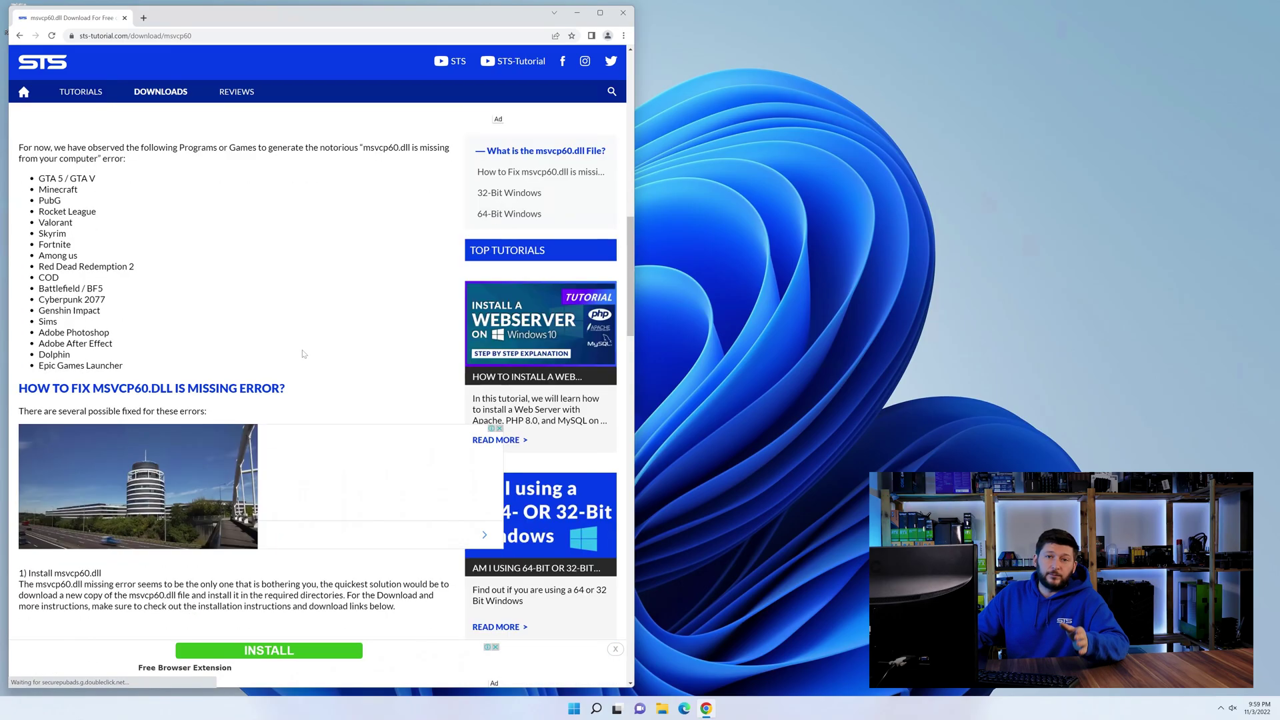
pyautogui.scroll(-20, 301, 354)
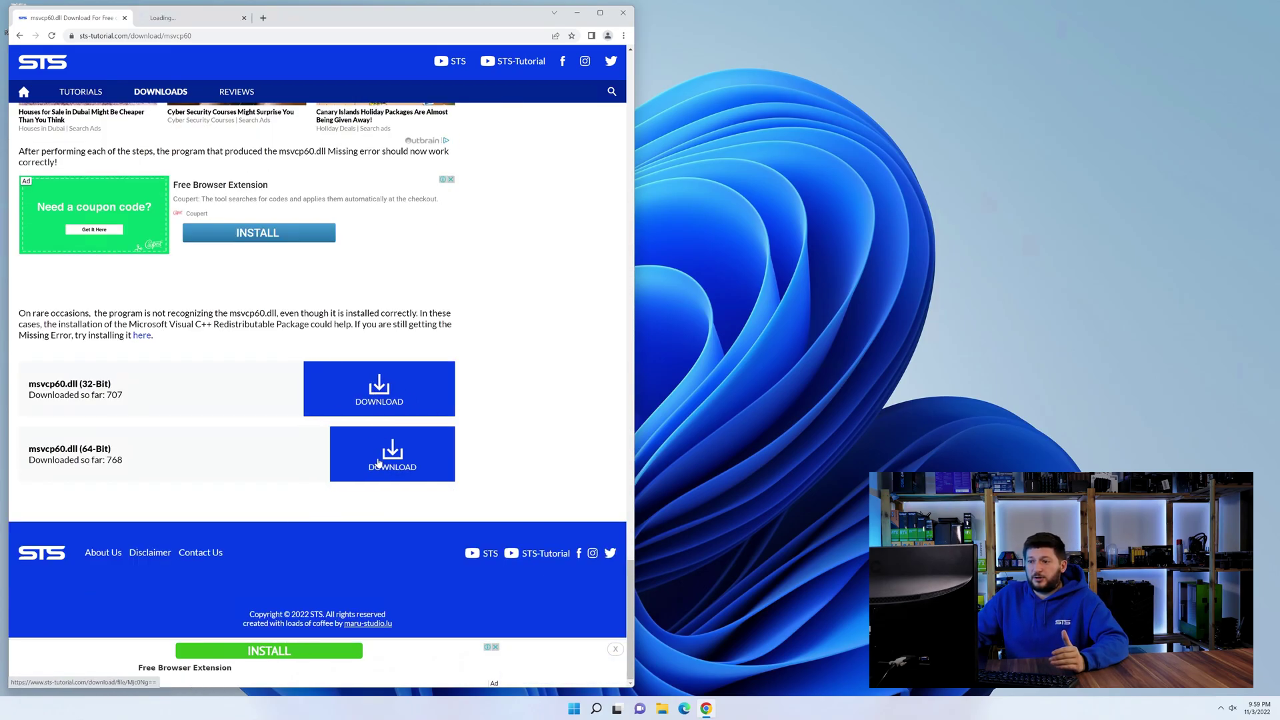
pyautogui.click(378, 462)
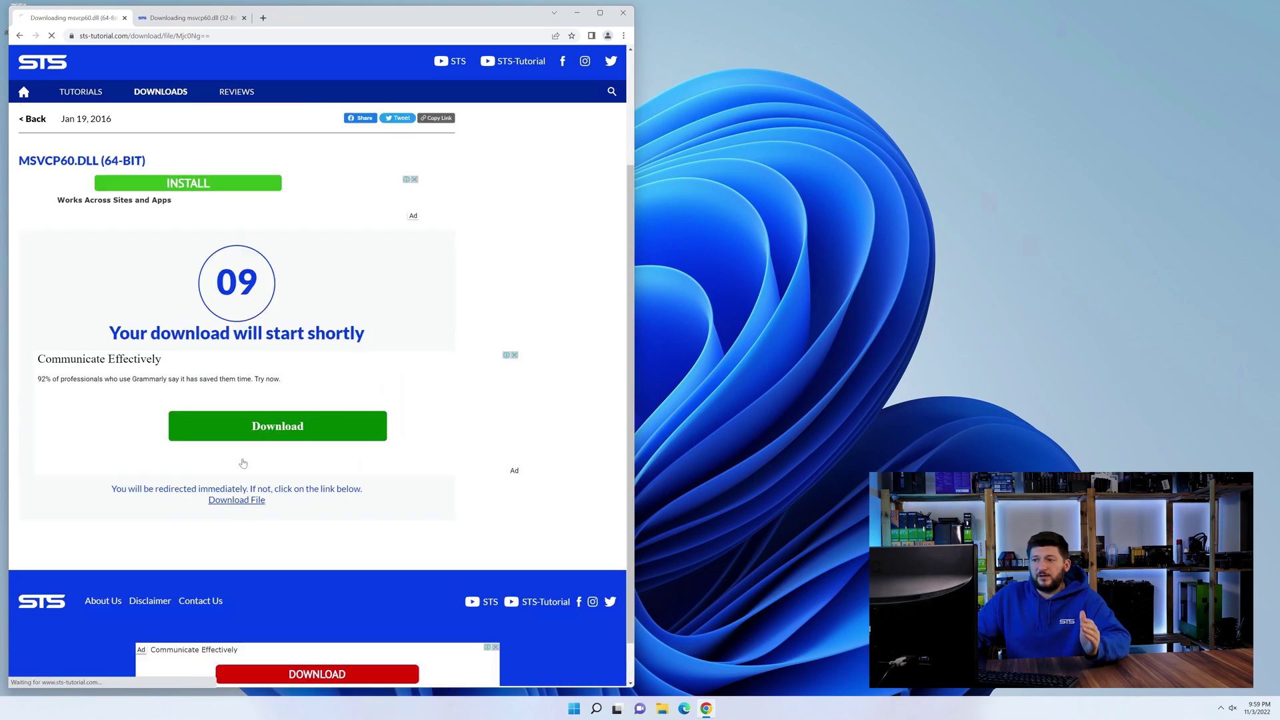
pyautogui.click(236, 500)
# Step: Download the 32-bit msvcp60.dll zip, then open the downloaded 64-bit archive
pyautogui.click(190, 17)
pyautogui.click(237, 499)
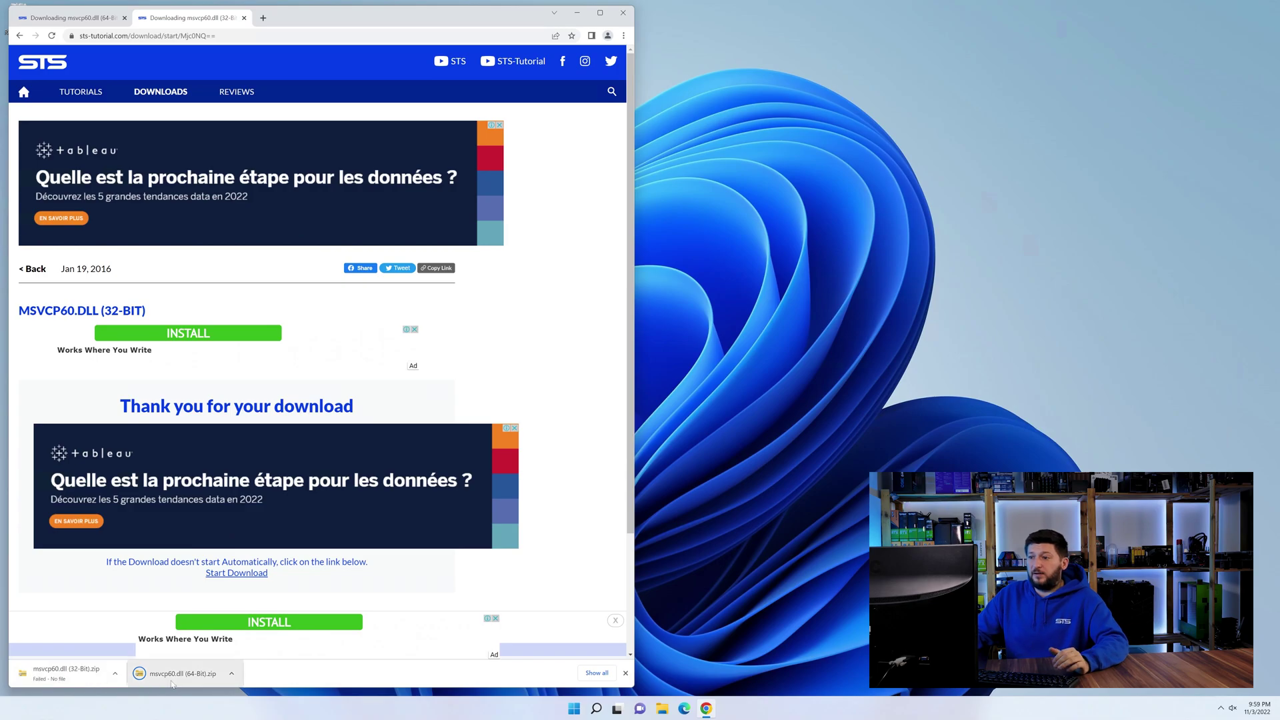
pyautogui.click(176, 673)
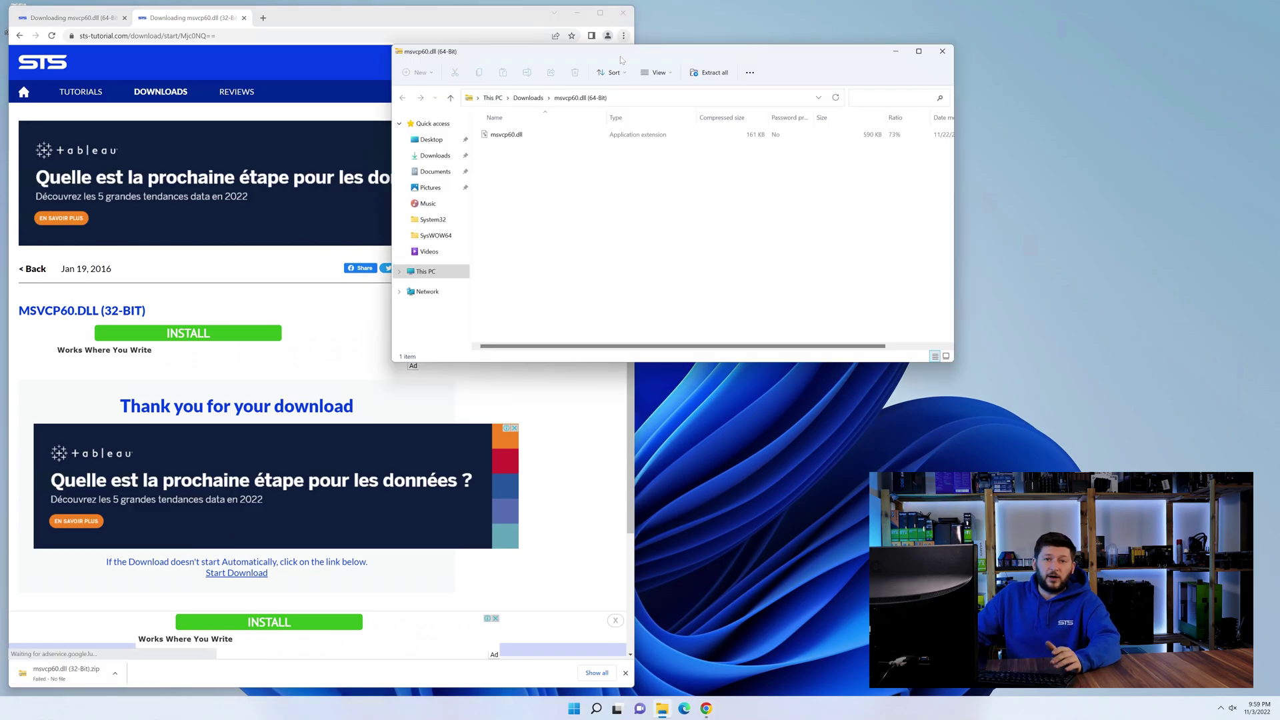
# Step: Open the second msvcp60.dll archive, place both archive windows side by side, and close Chrome
pyautogui.moveTo(620, 60); pyautogui.dragTo(930, 387)
pyautogui.click(97, 26)
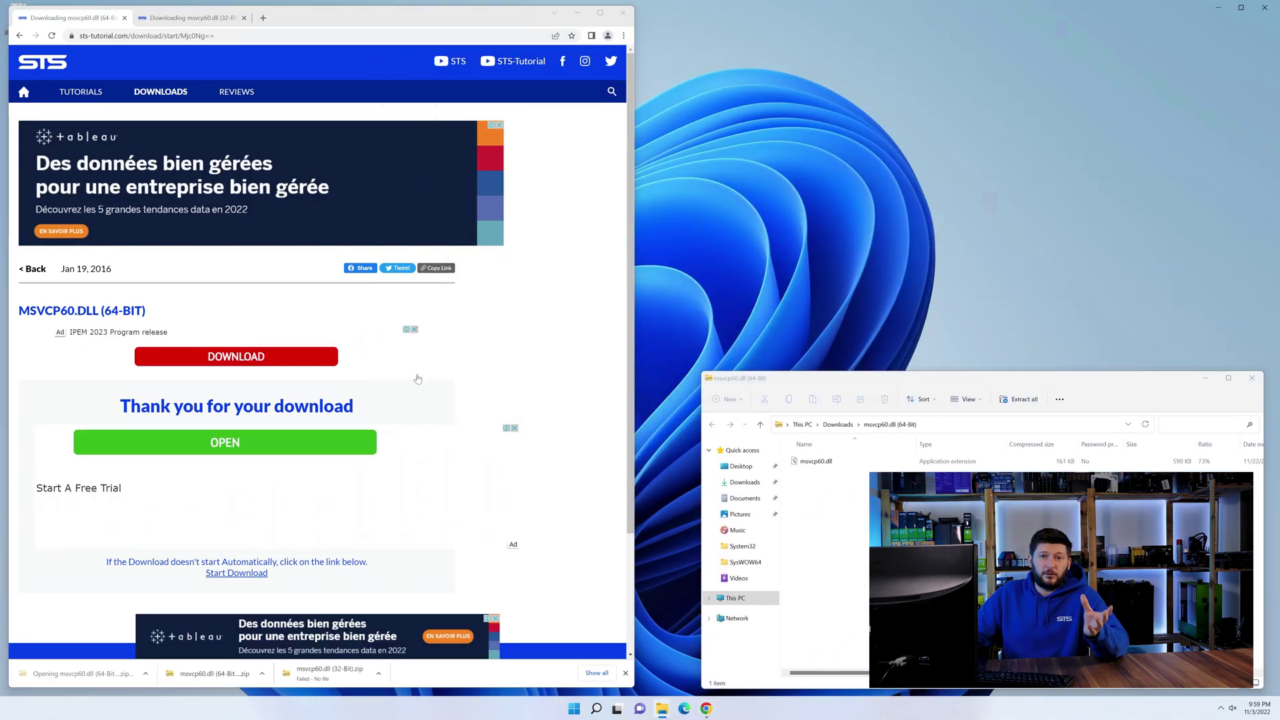
pyautogui.click(622, 13)
pyautogui.moveTo(815, 13); pyautogui.dragTo(225, 383)
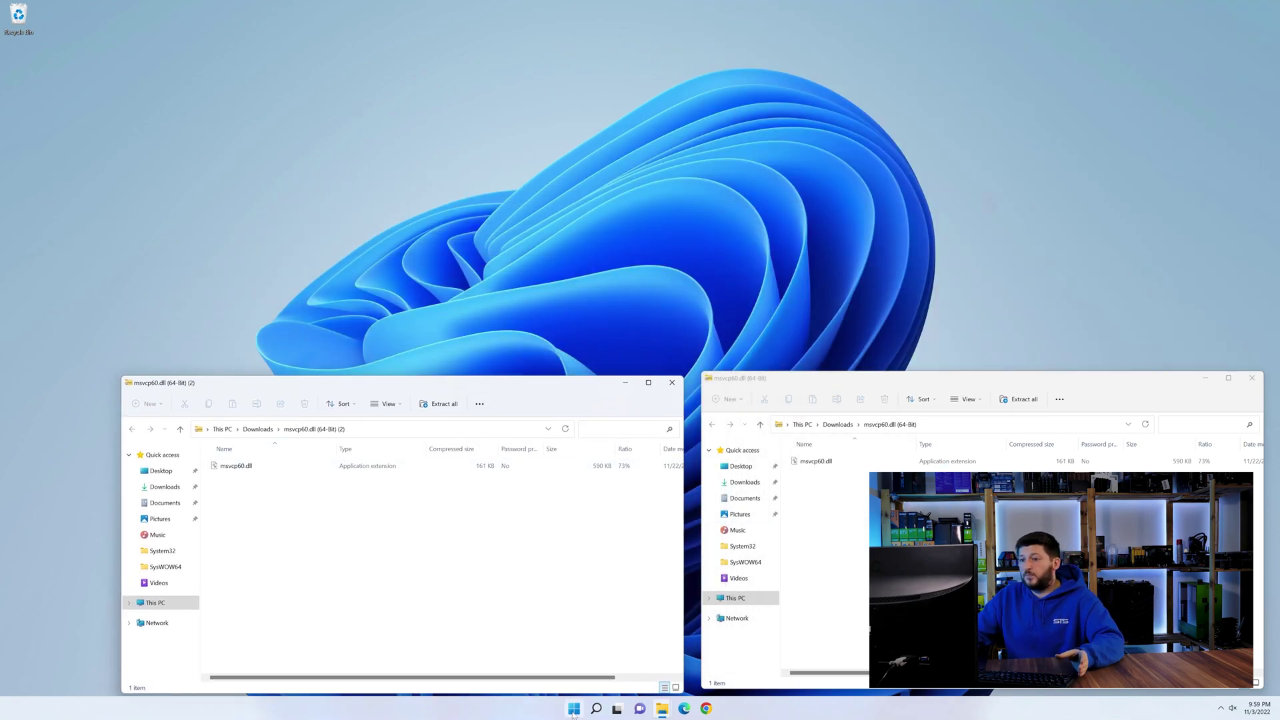
# Step: Open a new File Explorer window at the top centre showing This PC
pyautogui.click(663, 709)
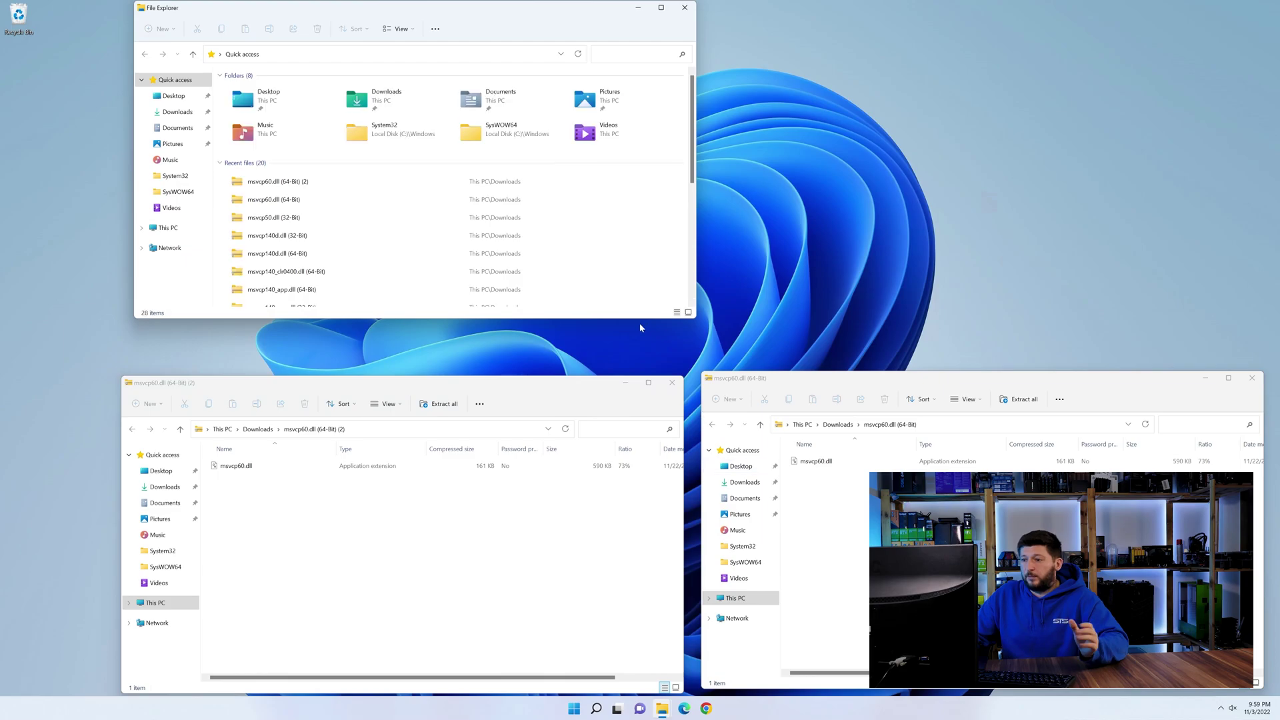
pyautogui.moveTo(494, 16); pyautogui.dragTo(765, 62)
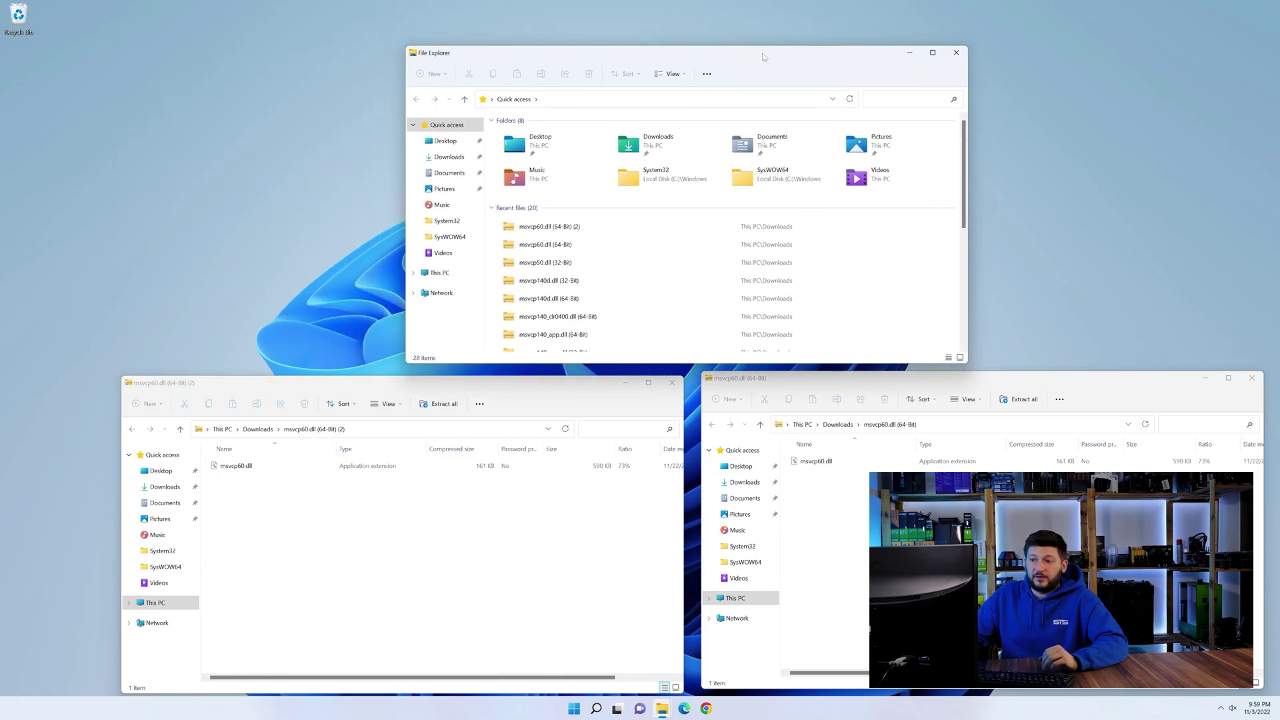
pyautogui.click(461, 274)
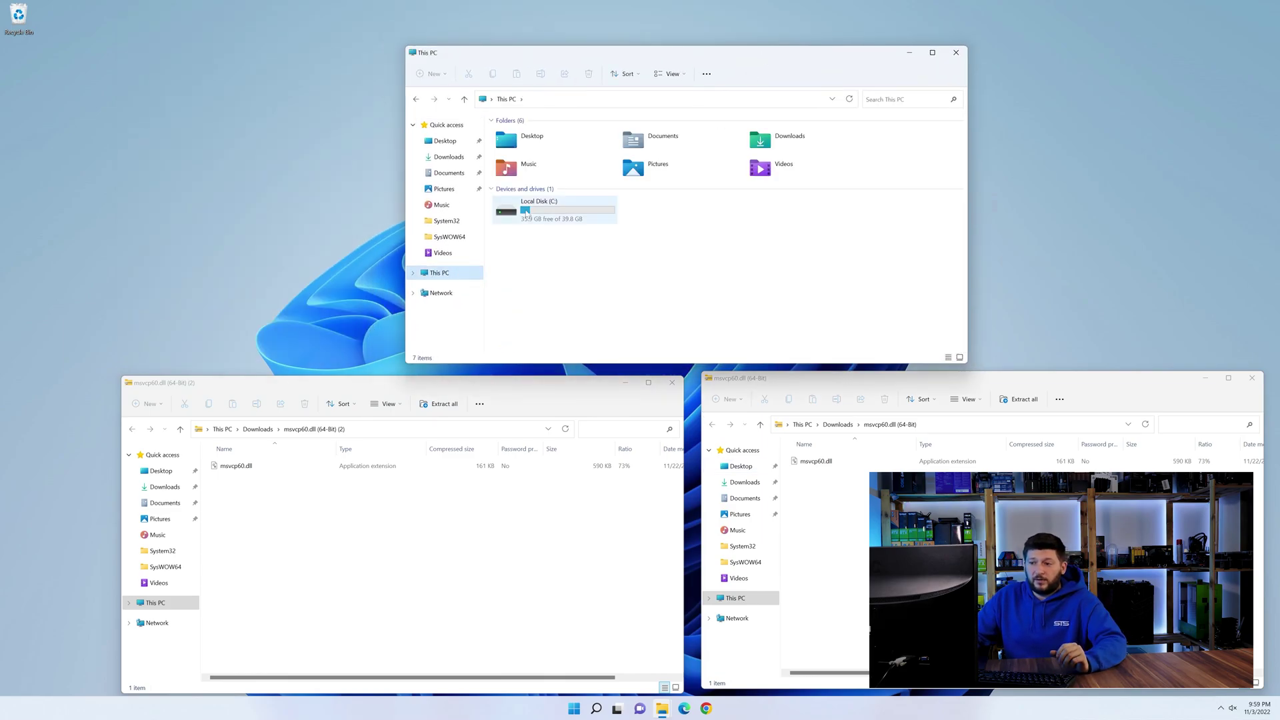
# Step: Copy msvcp60.dll from the two archives into C:\Windows\System32 and C:\Windows\SysWOW64
pyautogui.doubleClick(577, 219)
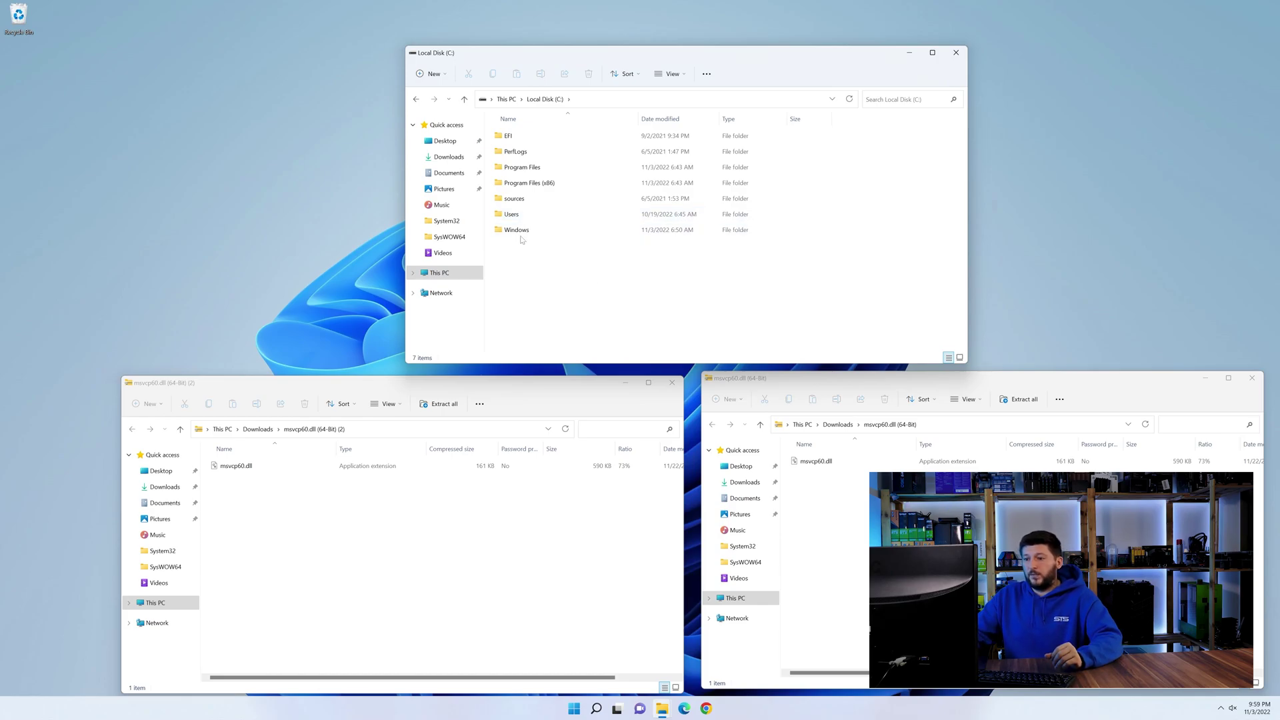
pyautogui.doubleClick(517, 231)
pyautogui.scroll(-5, 545, 282)
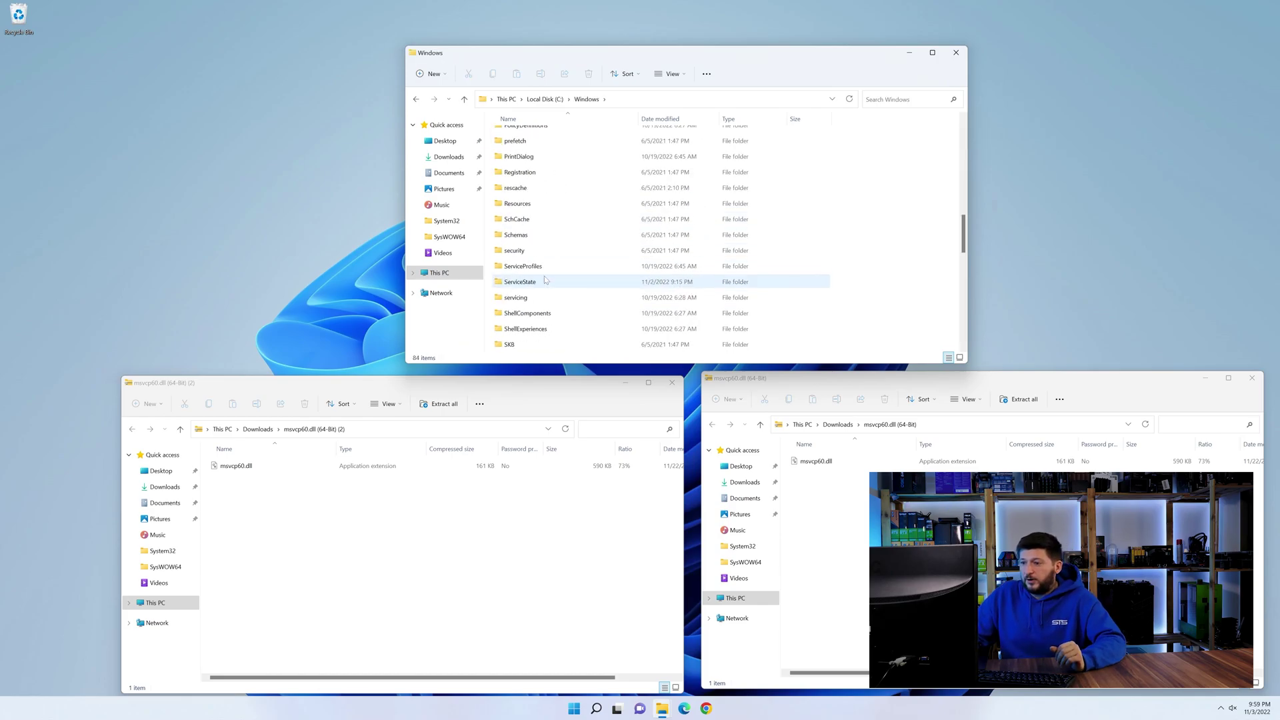
pyautogui.scroll(-3, 546, 281)
pyautogui.click(534, 266)
pyautogui.scroll(-2, 533, 266)
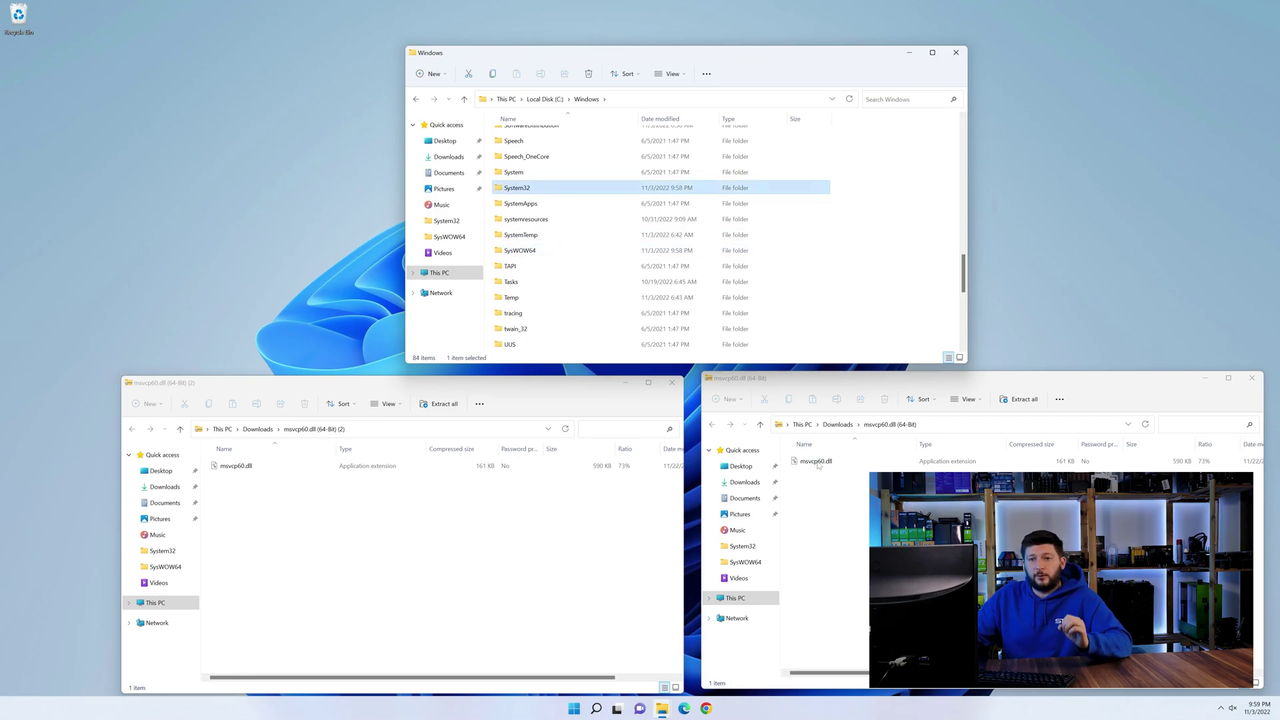
pyautogui.moveTo(819, 467); pyautogui.dragTo(523, 174)
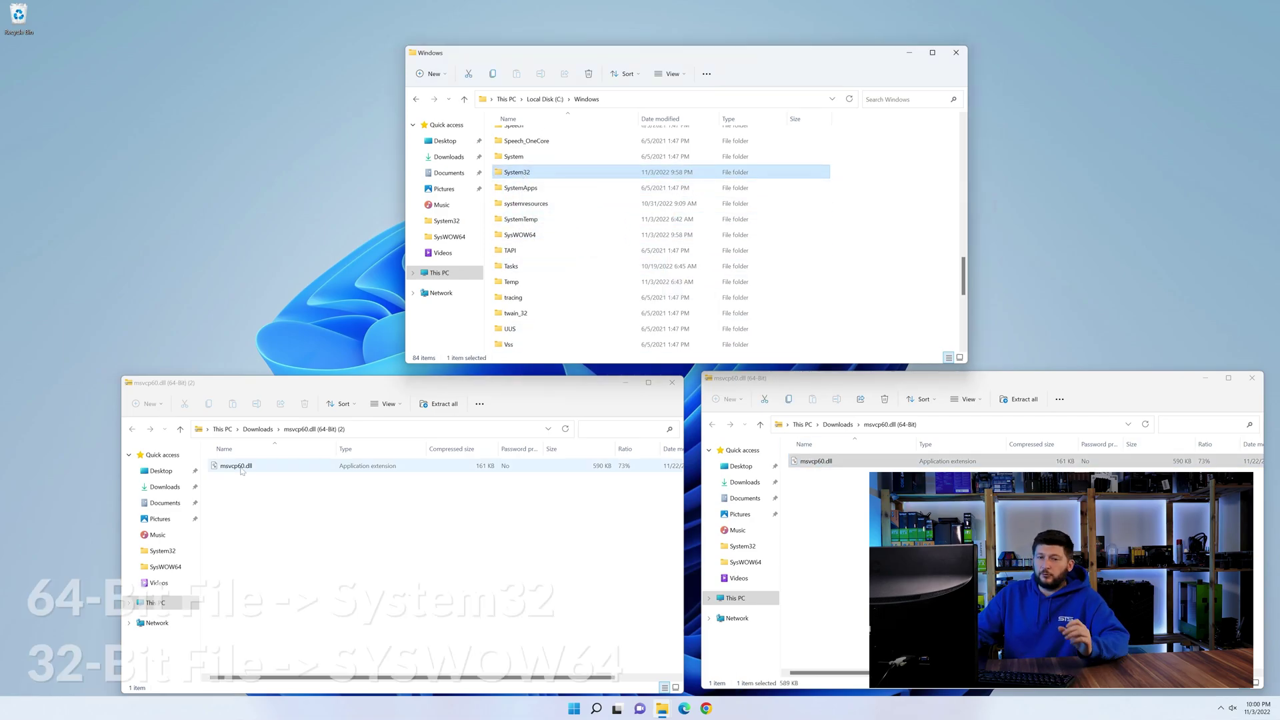
pyautogui.moveTo(242, 471); pyautogui.dragTo(521, 234)
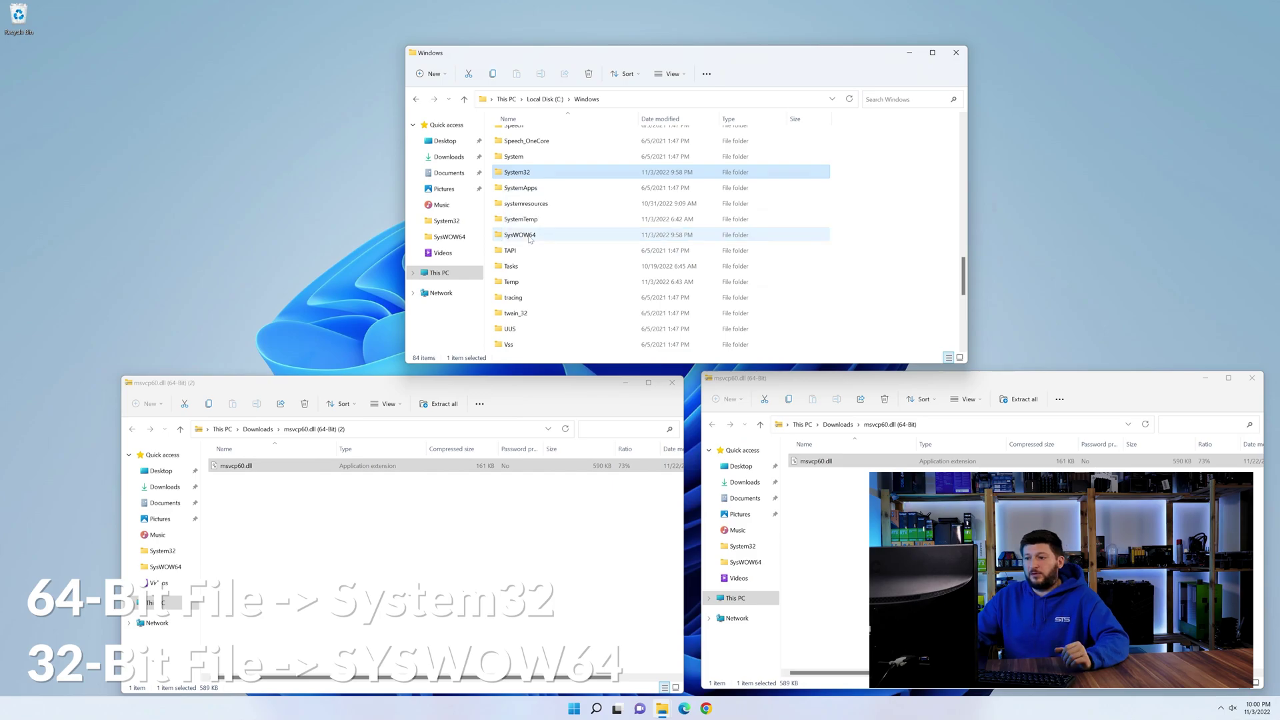
# Step: Close the Windows folder window and both archive windows
pyautogui.click(956, 54)
pyautogui.click(673, 384)
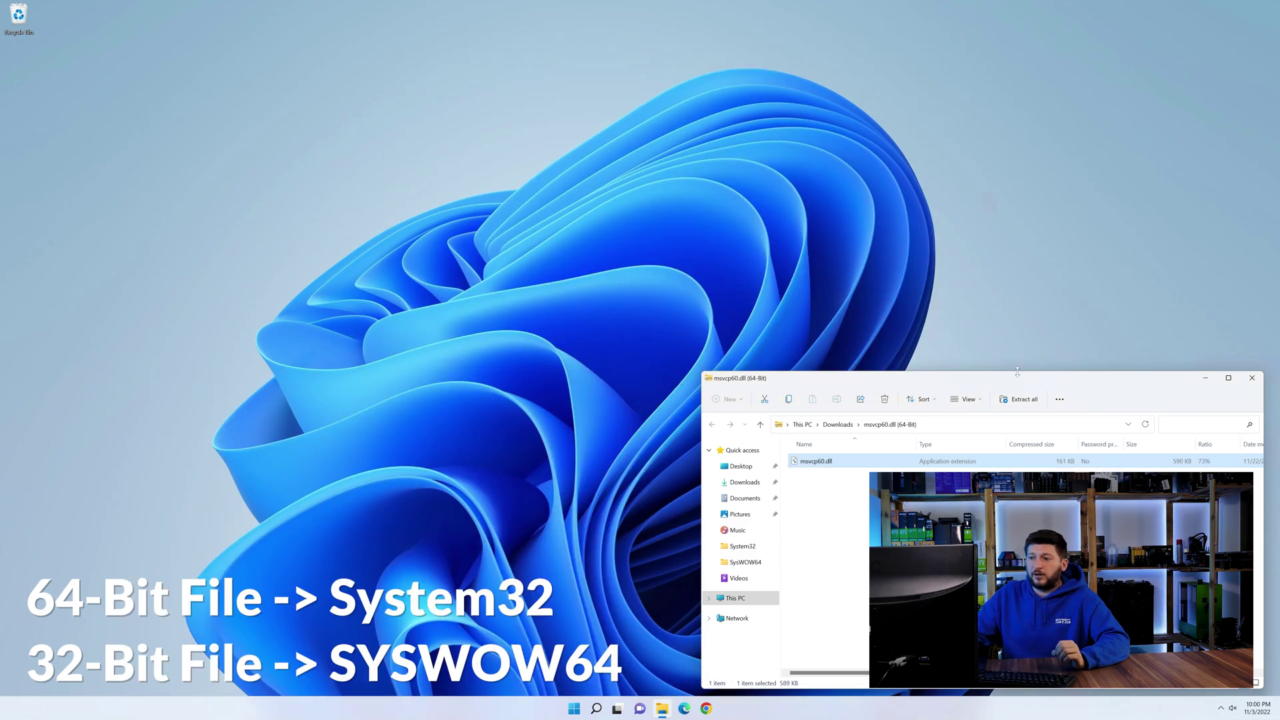
pyautogui.click(1252, 379)
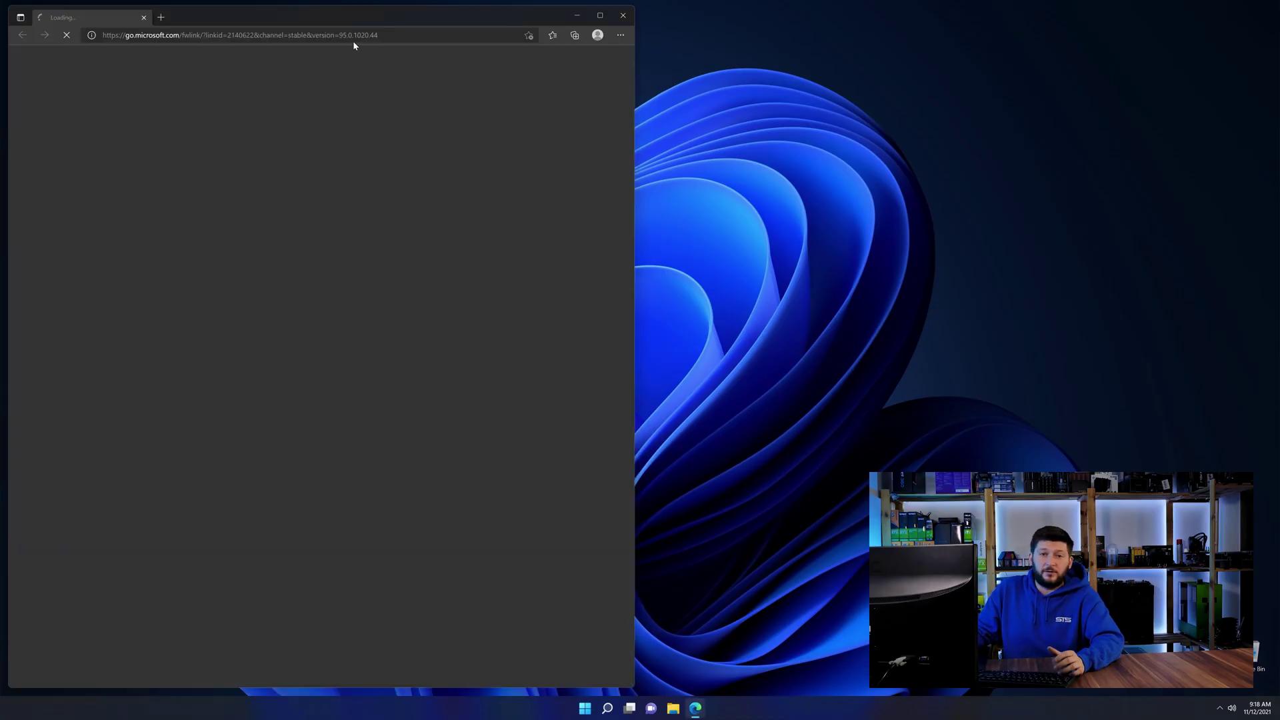
# Step: Paste the STS-Tutorial Visual C++ 2019 redistributable URL into Edge and start the 32-bit download
pyautogui.click(354, 38)
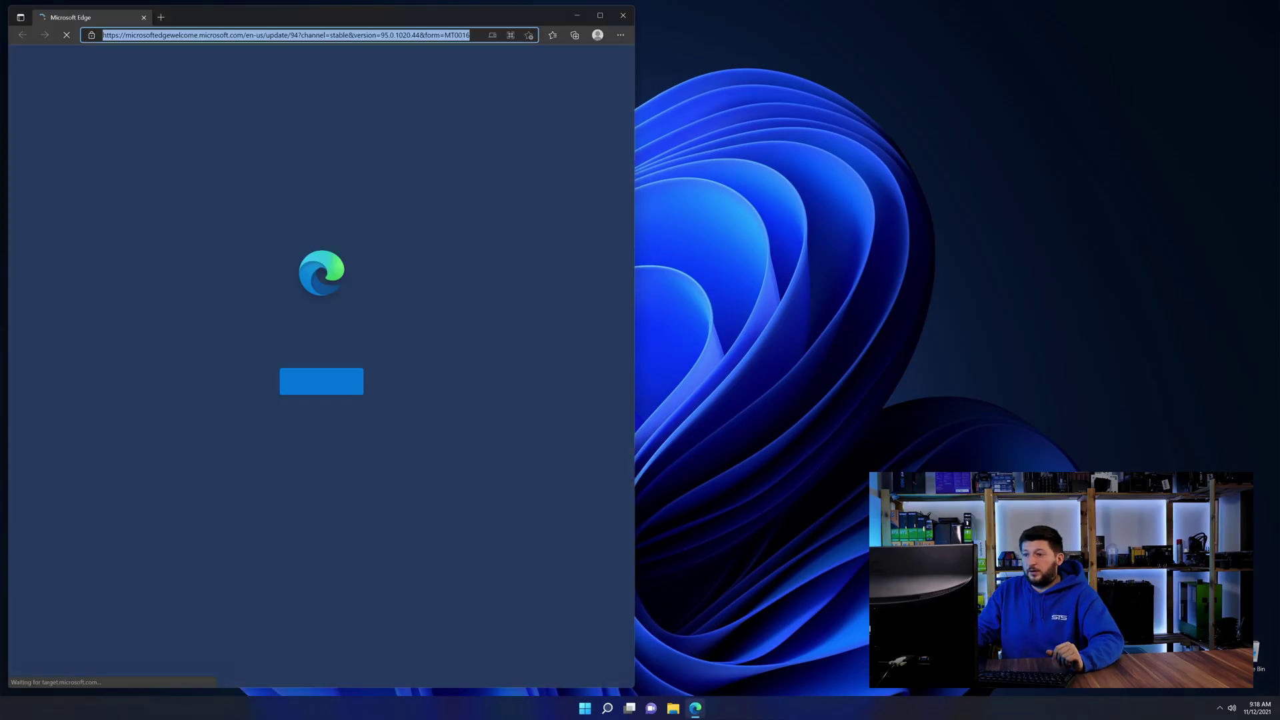
pyautogui.write('https://www.sts-tutorial.com/download/credistributable2019')
pyautogui.press('Return')
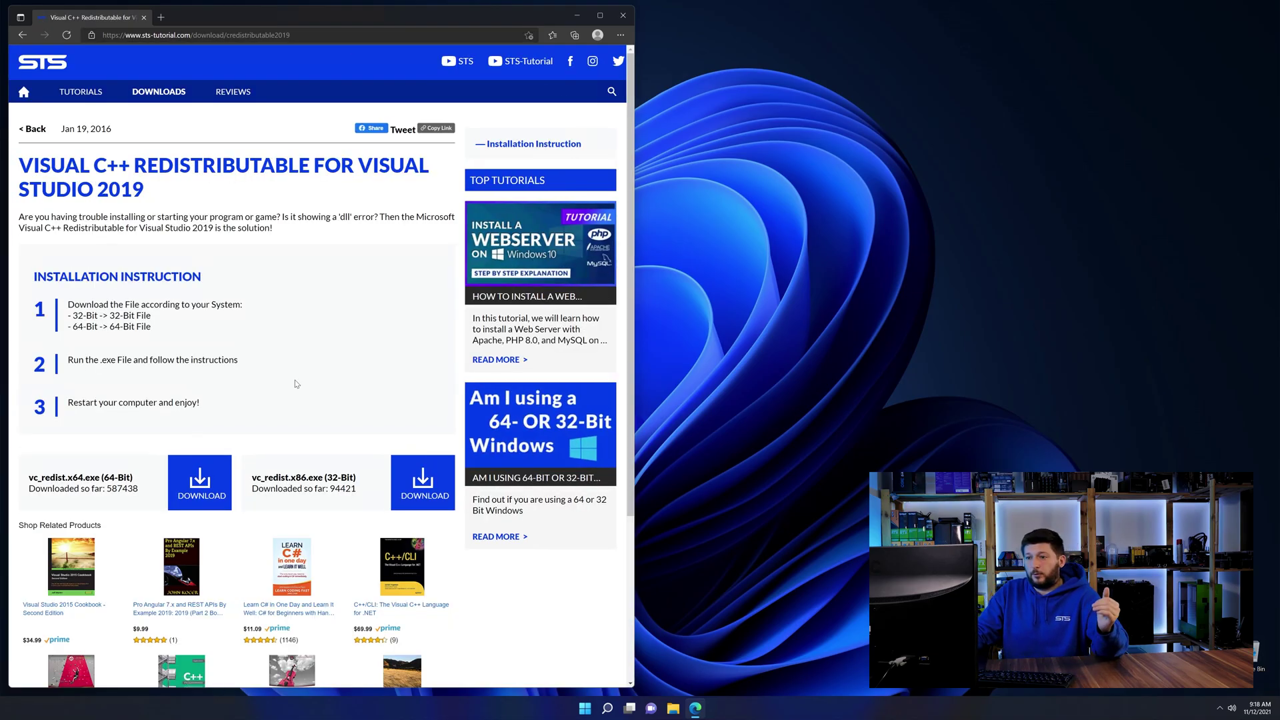
pyautogui.scroll(-3, 226, 439)
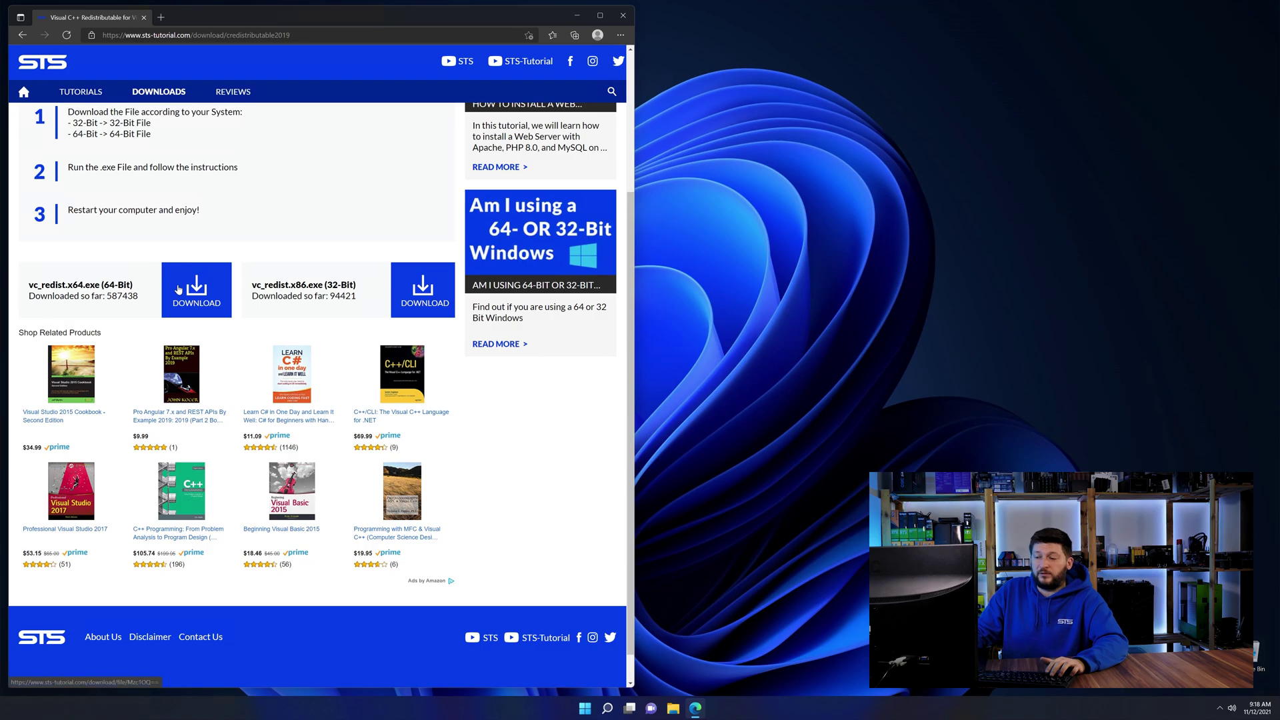
pyautogui.click(439, 303)
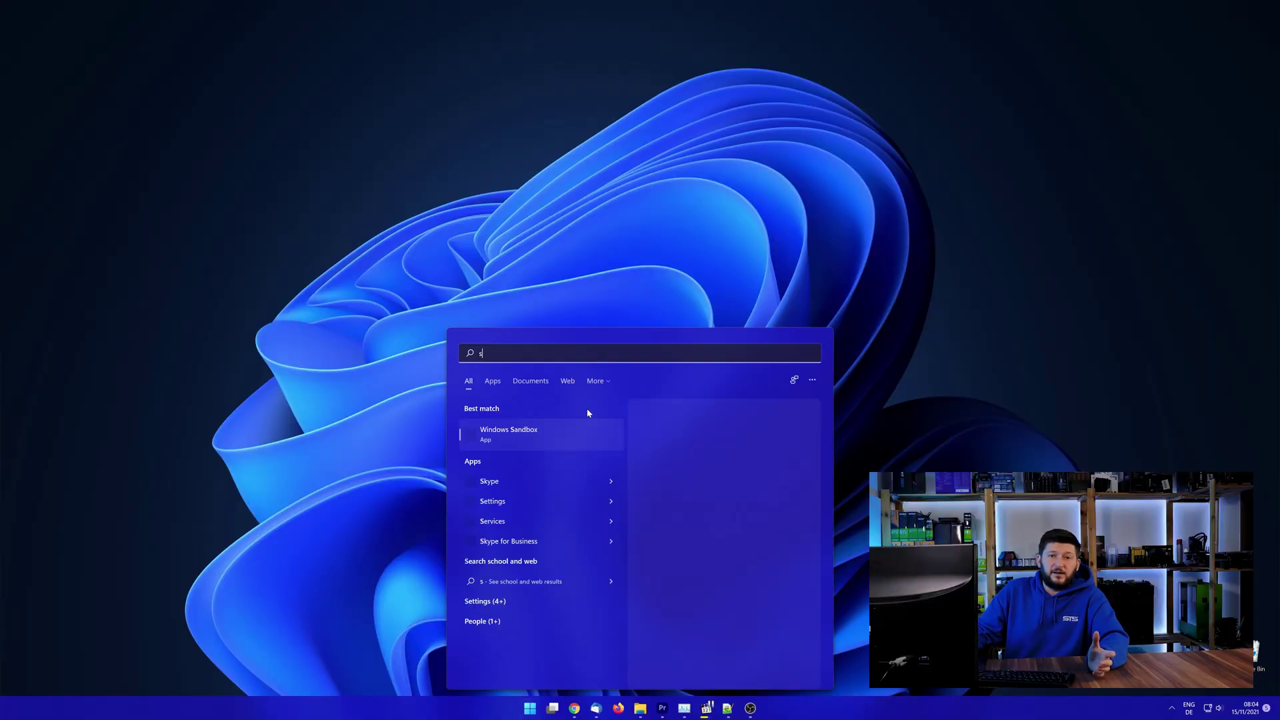
# Step: Find System in Start search and open its About page to check the system type
pyautogui.write('ystem')
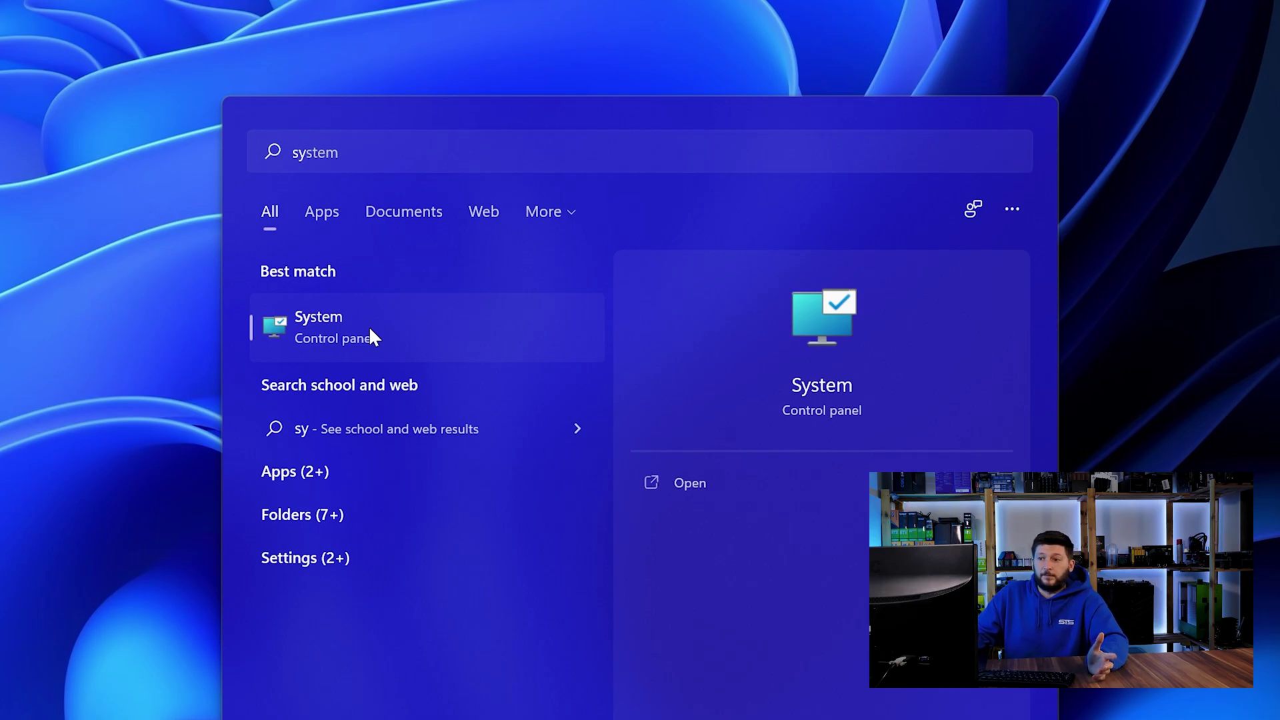
pyautogui.click(371, 331)
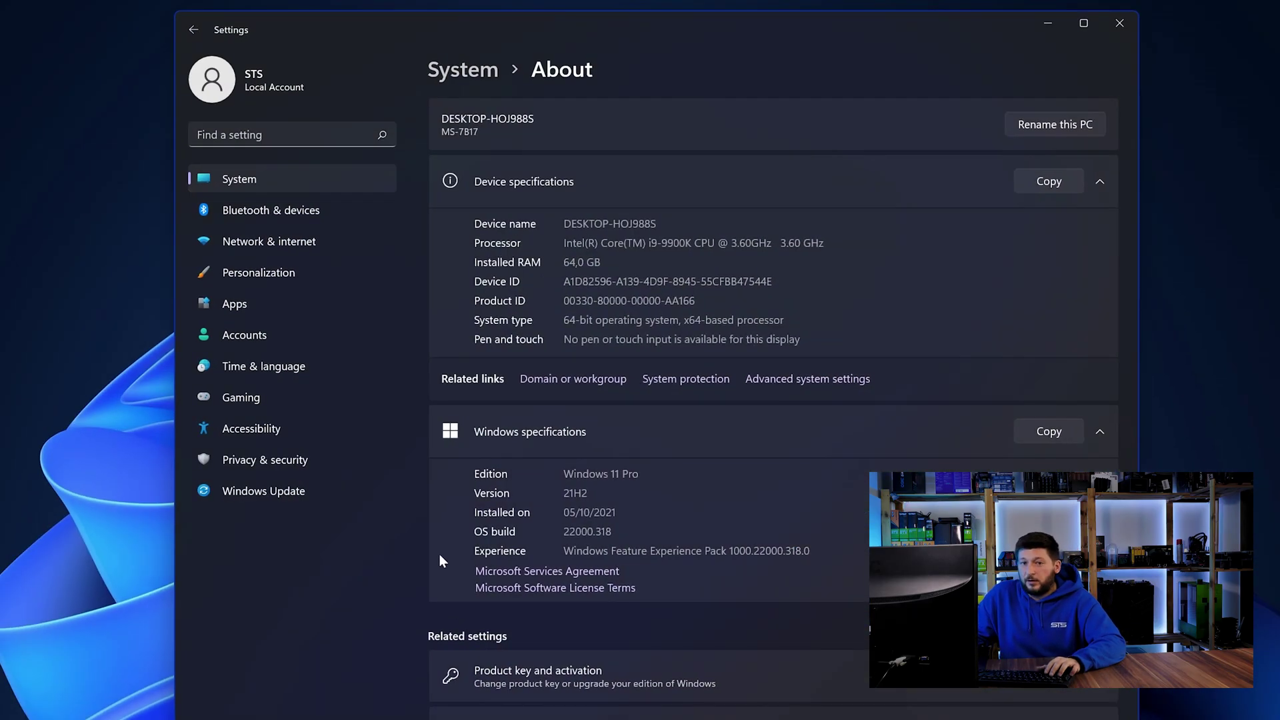
# Step: Download vc_redist.x64.exe via the 64-bit button after closing the covering ad
pyautogui.moveTo(563, 320); pyautogui.dragTo(571, 320)
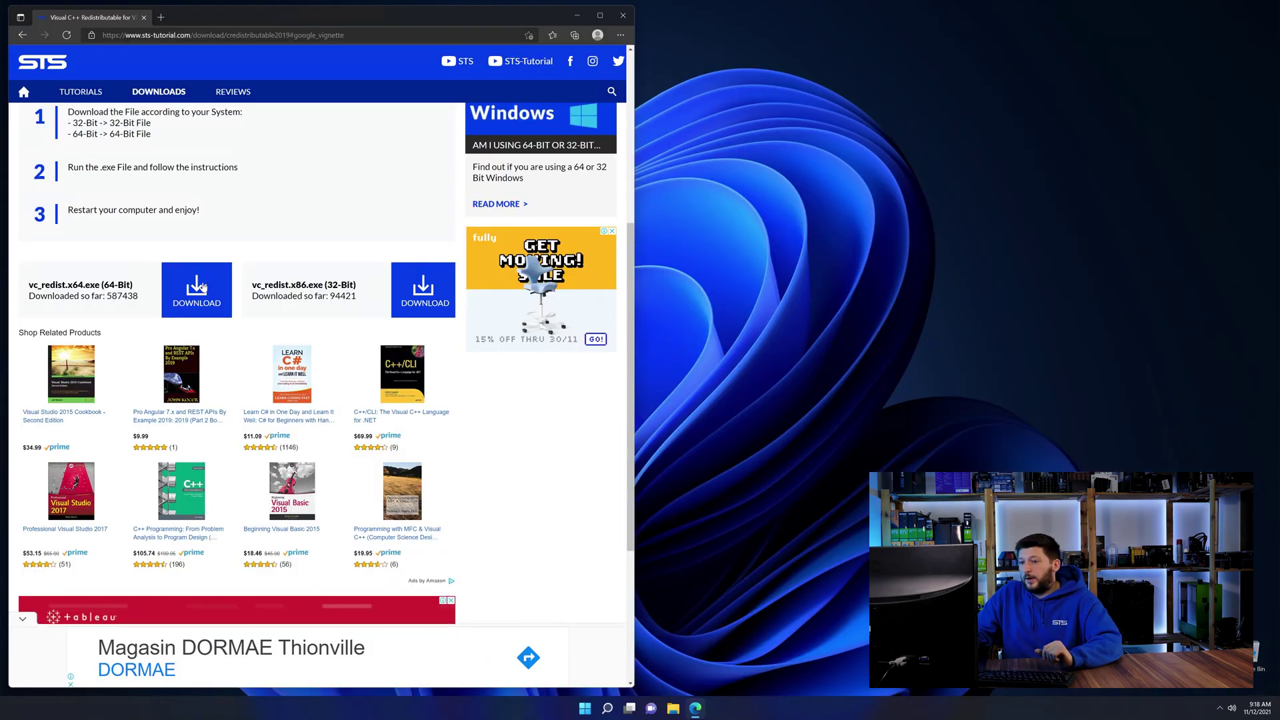
pyautogui.click(203, 287)
pyautogui.click(350, 433)
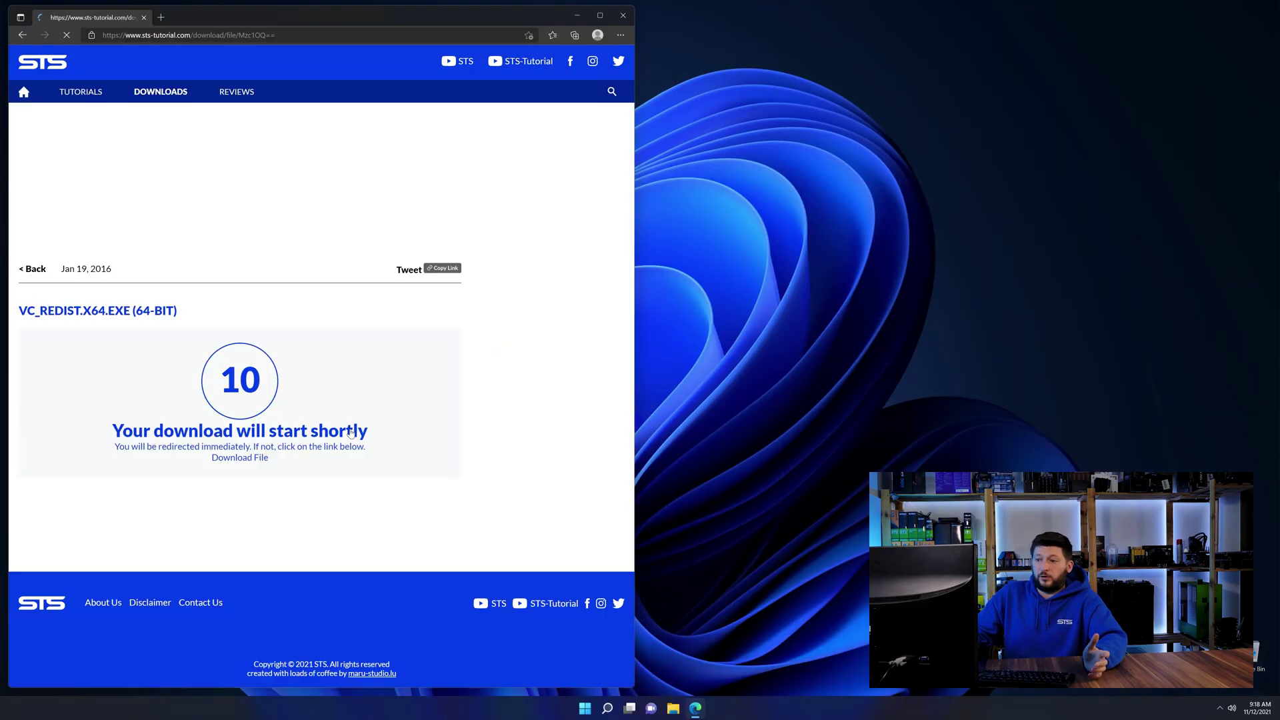
pyautogui.click(247, 459)
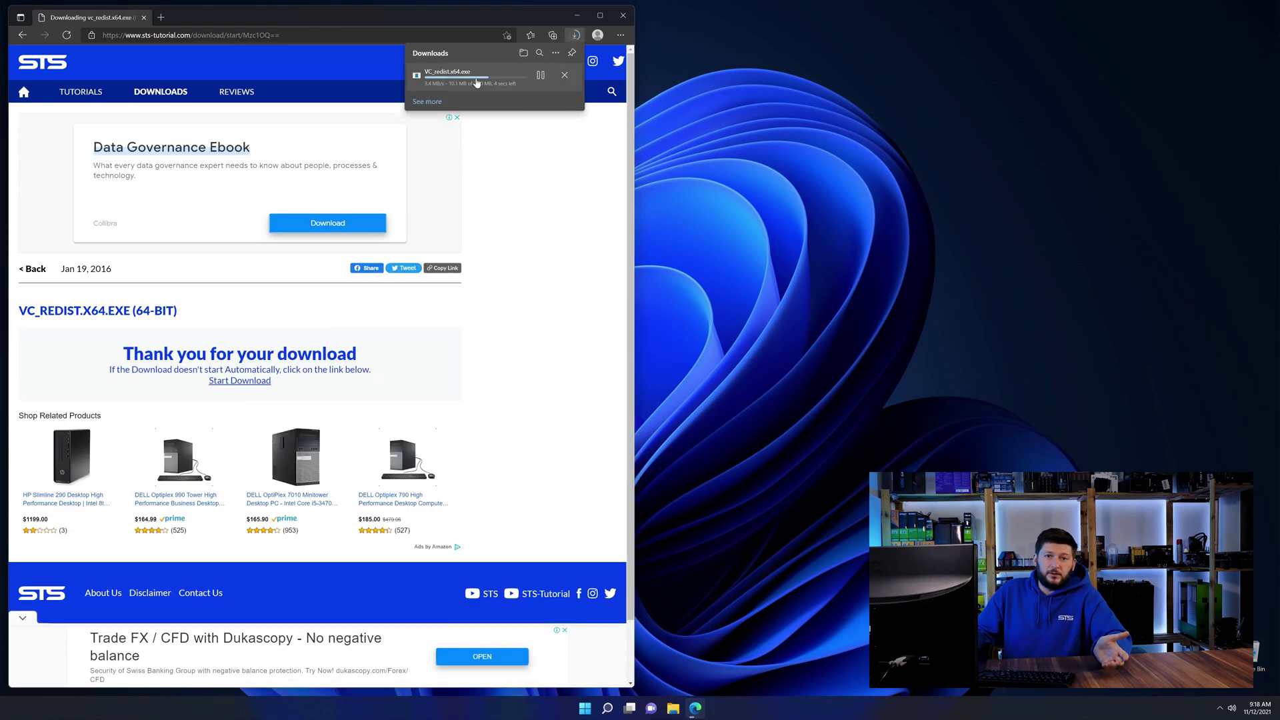
# Step: Run vc_redist.x64.exe from Downloads and install the Visual C++ 2015-2019 x64 Redistributable
pyautogui.click(467, 75)
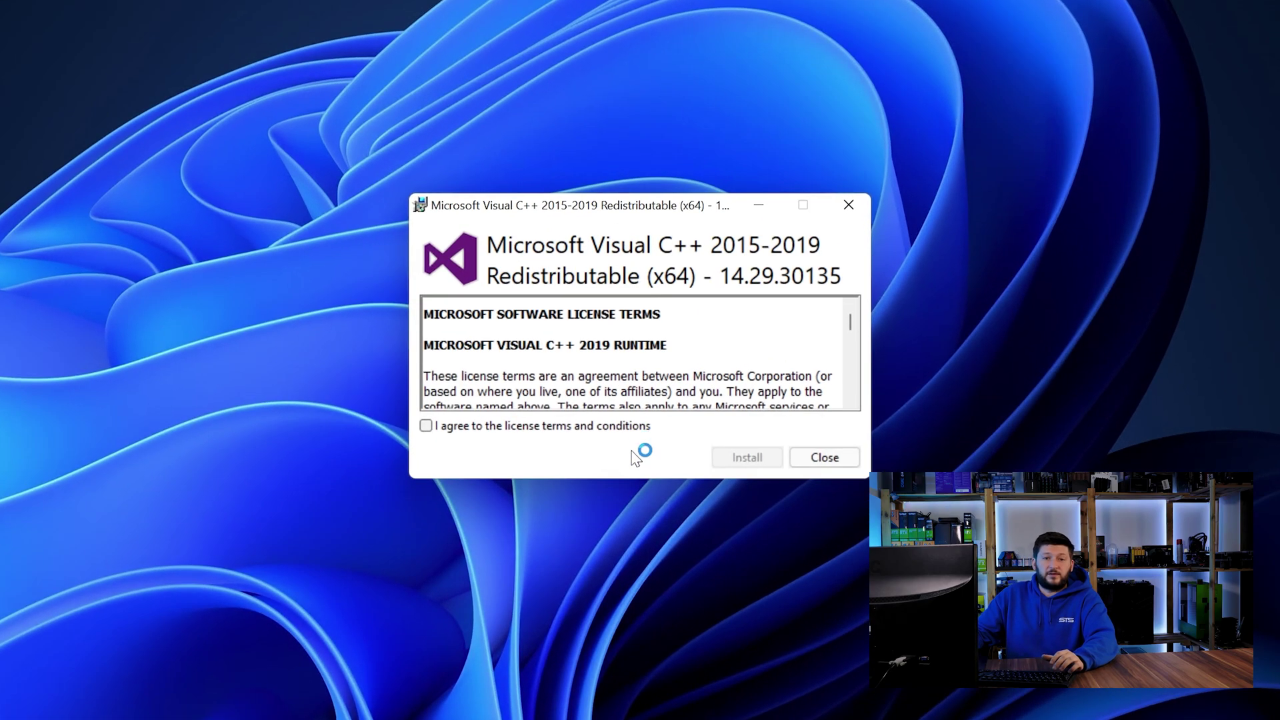
pyautogui.click(748, 458)
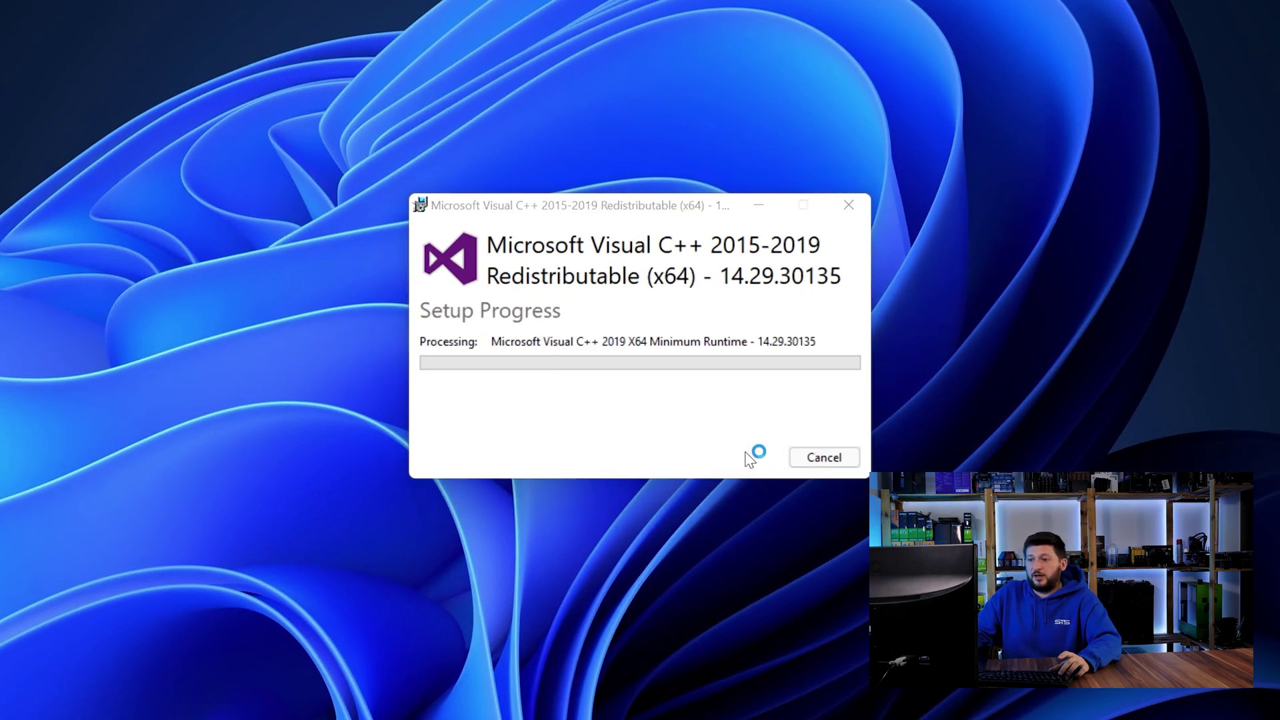